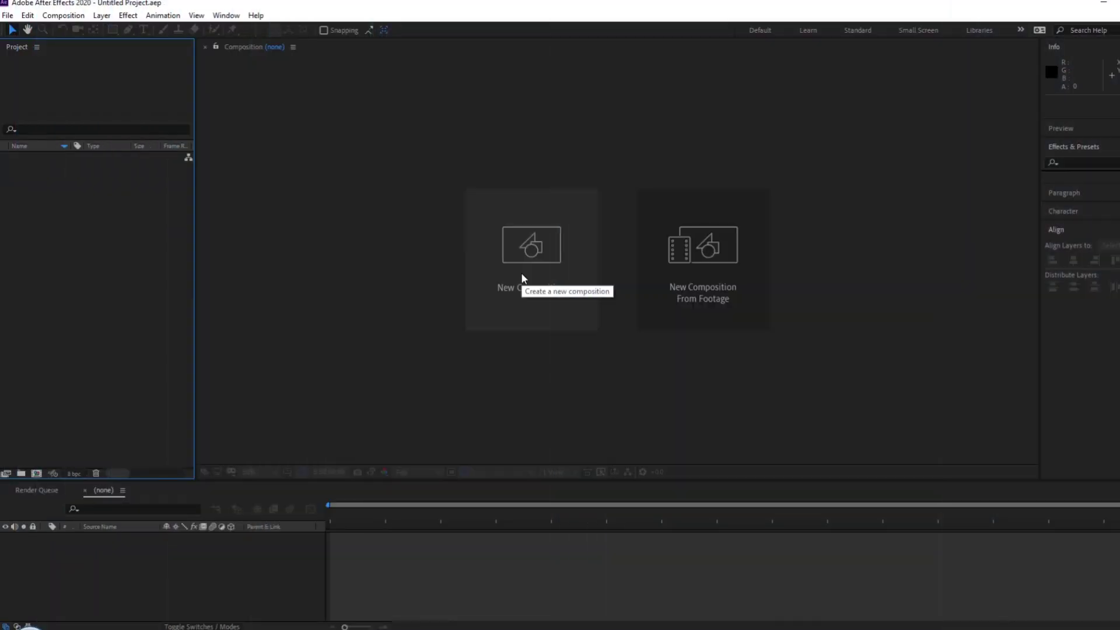
# Create a new 1920×1080 composition named Flowing Water
pyautogui.click(522, 278)
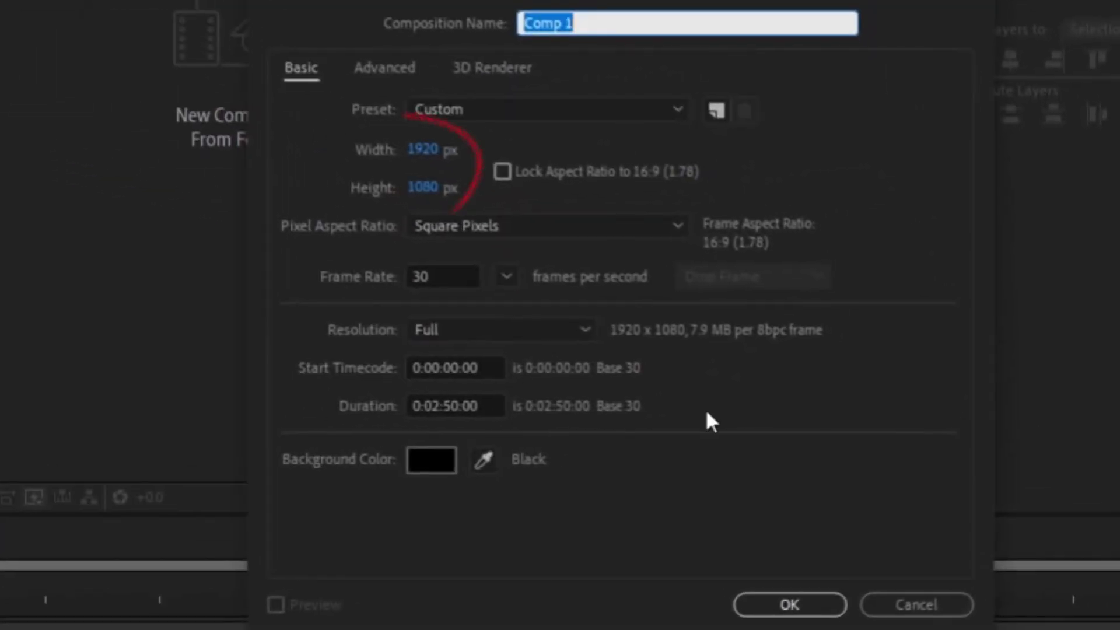
pyautogui.write('Flowing Water')
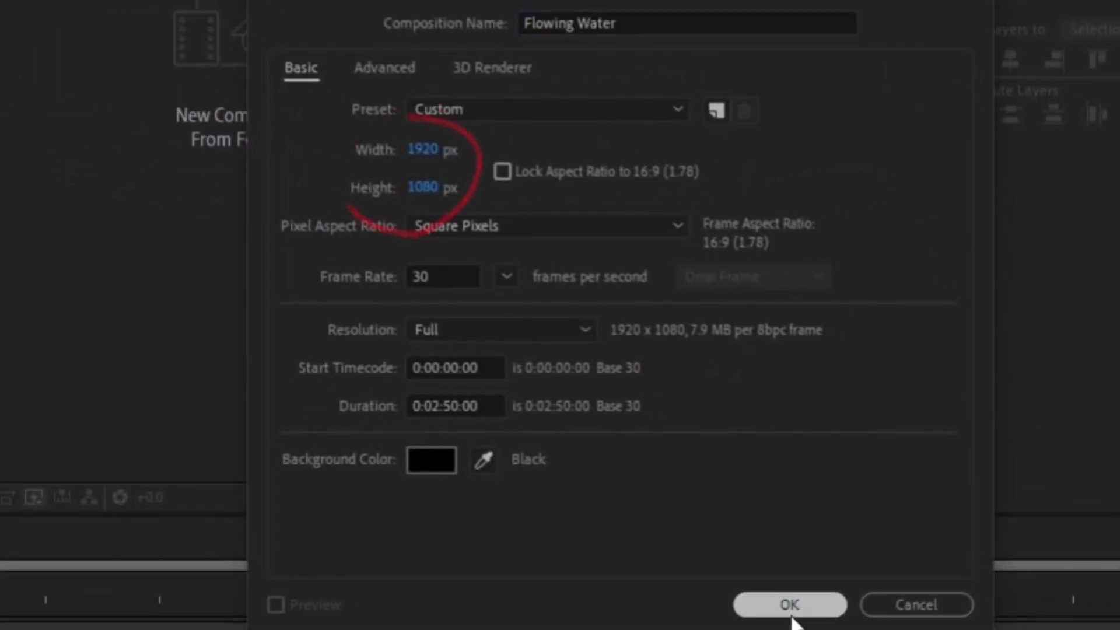
pyautogui.click(790, 604)
# Add a blue solid named Water and cut it with a closed wavy mask path
pyautogui.click(211, 36)
pyautogui.moveTo(413, 70)
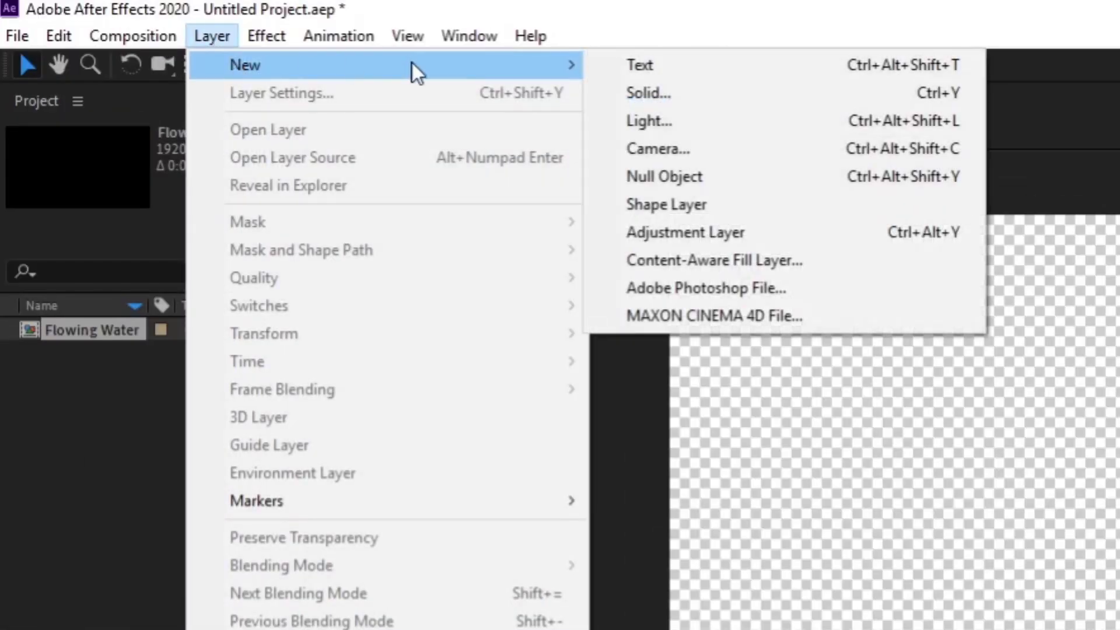
pyautogui.press('Escape')
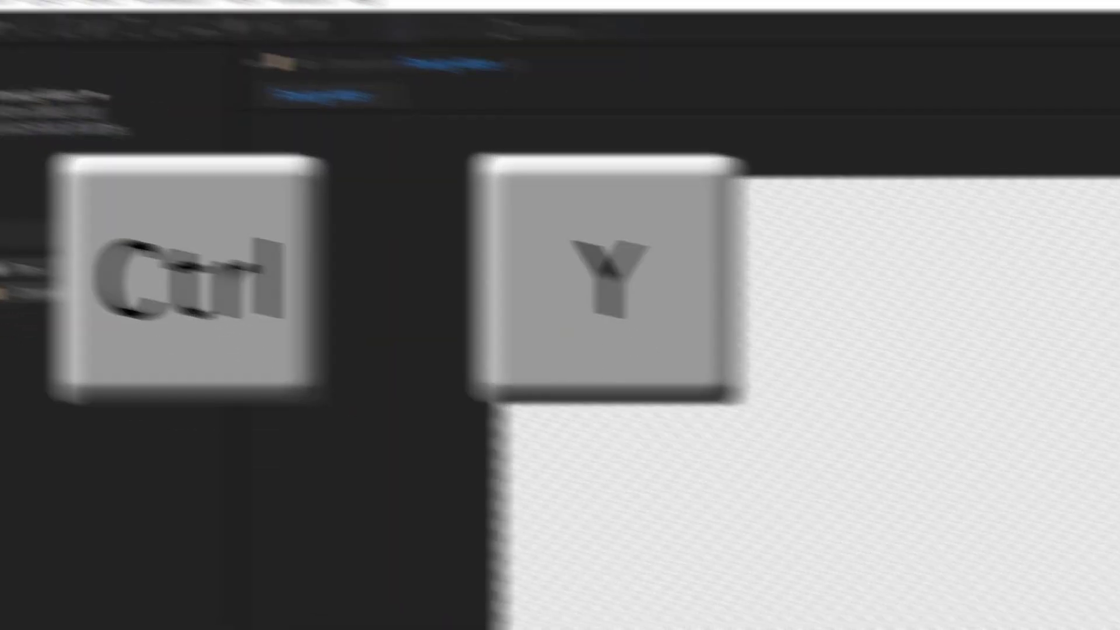
pyautogui.hotkey('ctrl', 'y')
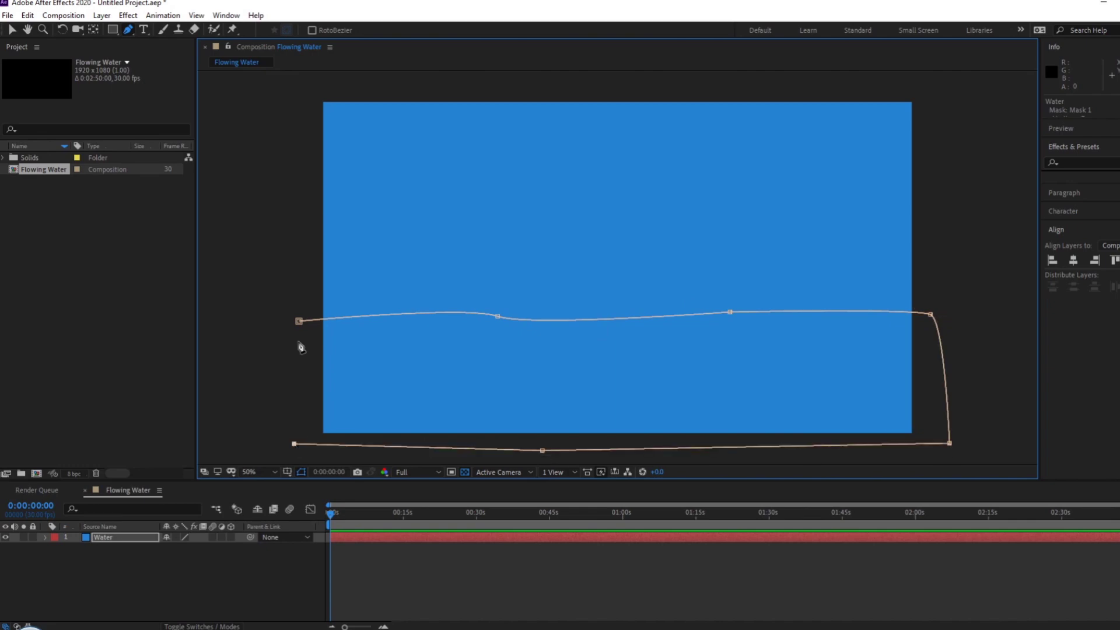
pyautogui.click(299, 321)
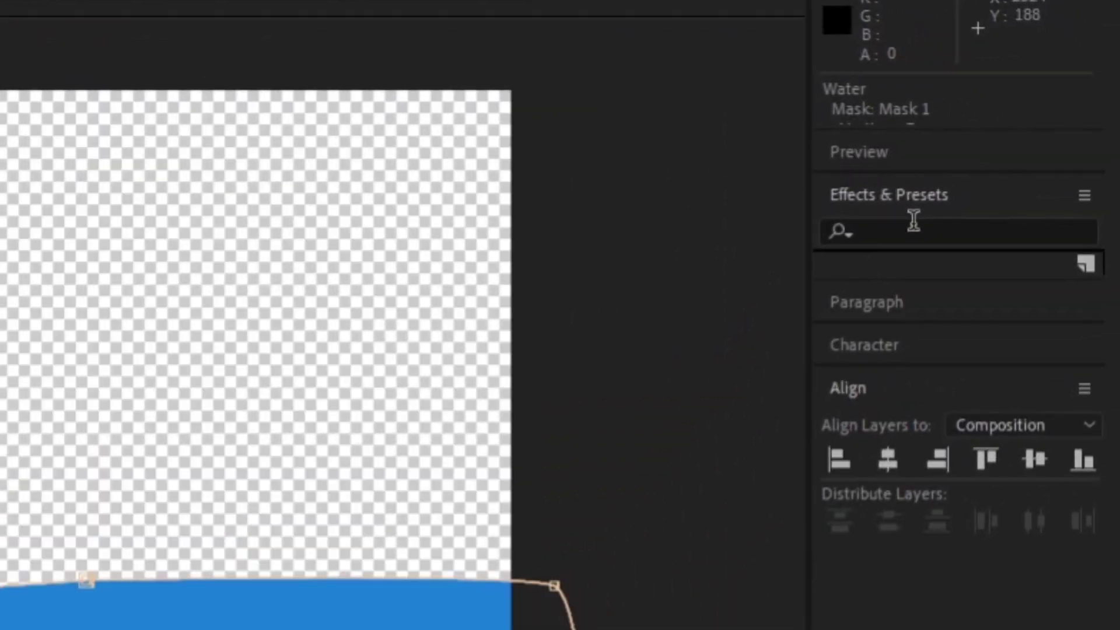
# Search the effects for 'turbu' and apply Turbulent Displace to the Water layer
pyautogui.click(913, 220)
pyautogui.write('turbulent')
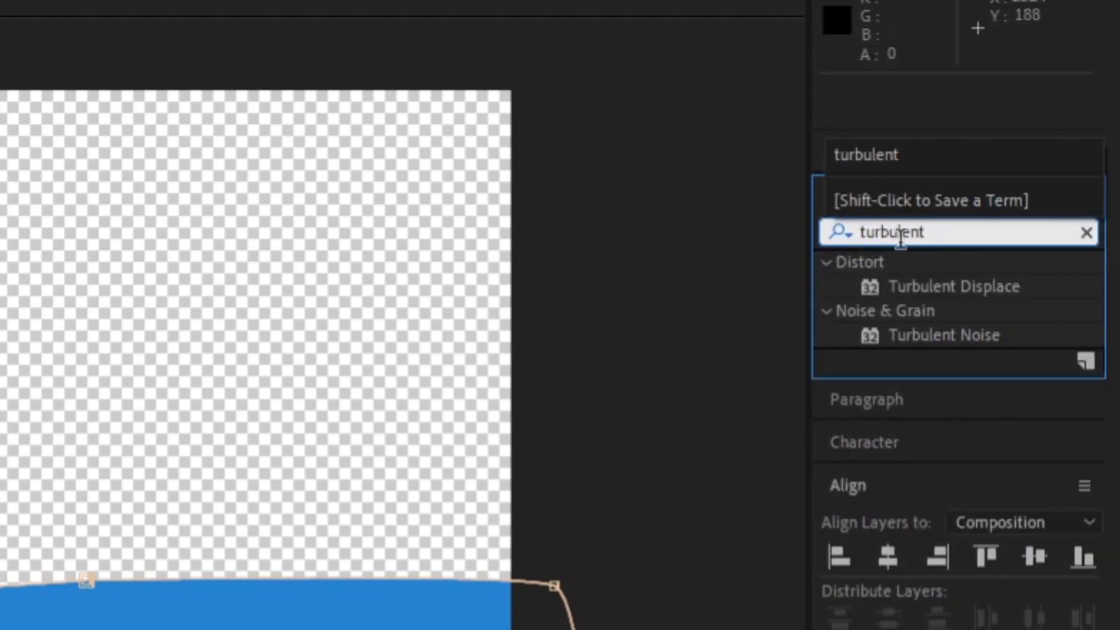
pyautogui.click(937, 285)
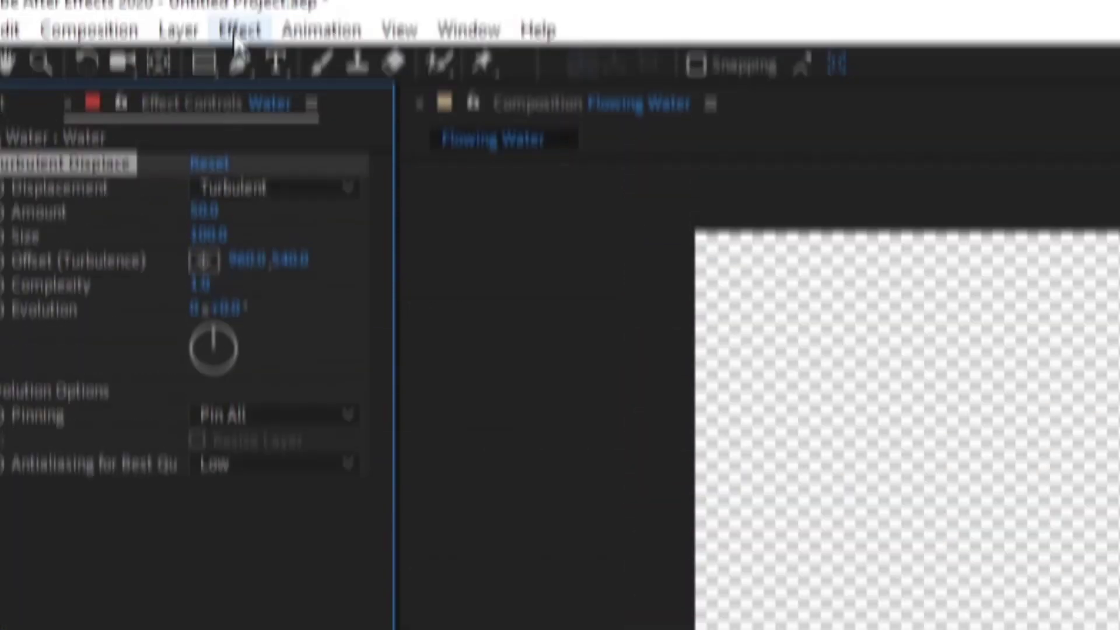
pyautogui.click(235, 46)
pyautogui.moveTo(283, 400)
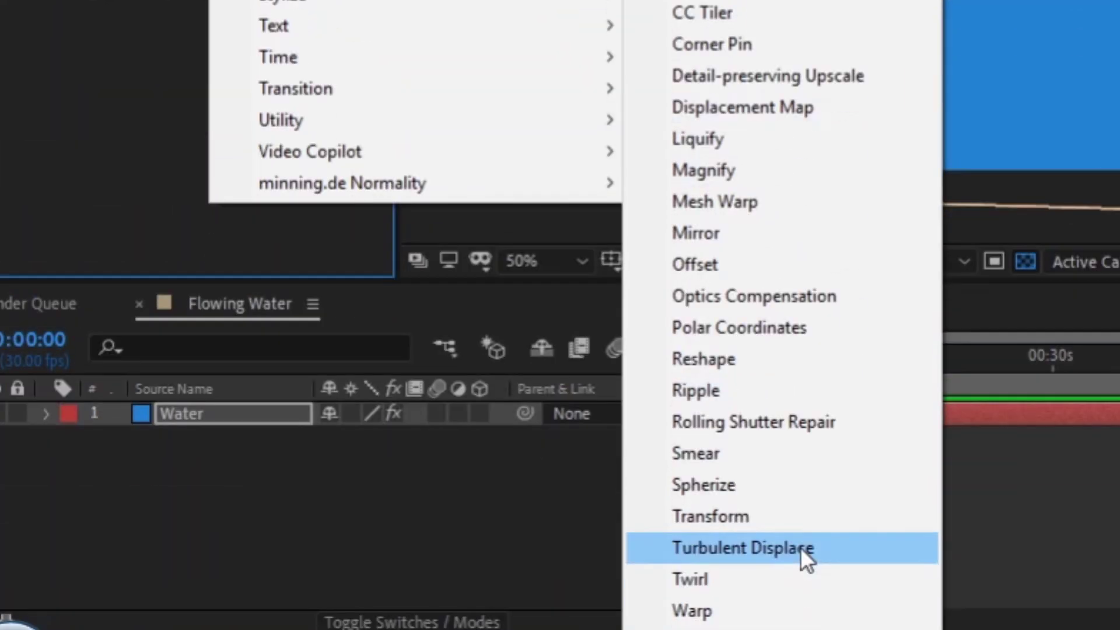
pyautogui.click(801, 547)
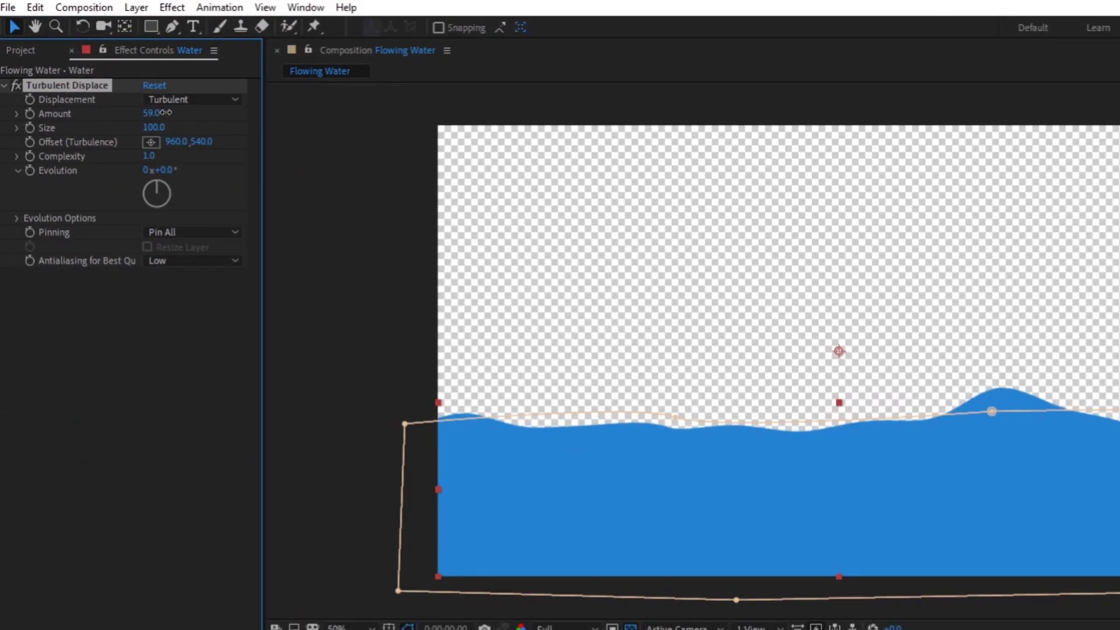
# Set Turbulent Displace Amount 27 and Size 94, and keyframe Offset (Turbulence) at 0 and 1 s
pyautogui.moveTo(369, 175); pyautogui.dragTo(239, 189)
pyautogui.moveTo(98, 119); pyautogui.dragTo(168, 124)
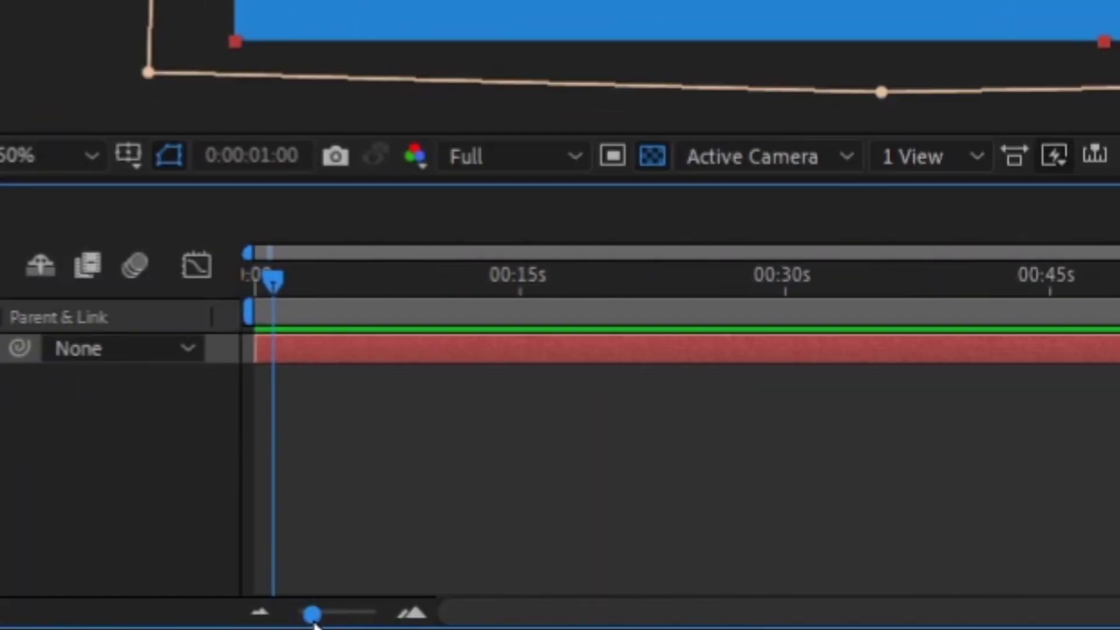
pyautogui.moveTo(313, 612); pyautogui.dragTo(365, 612)
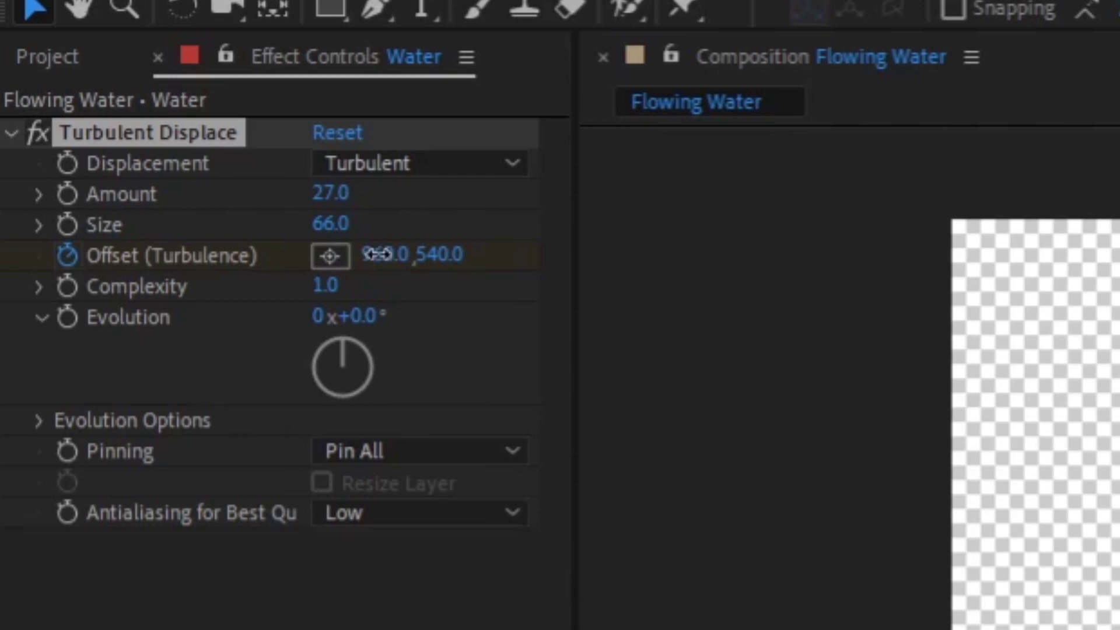
pyautogui.moveTo(378, 254); pyautogui.dragTo(432, 254)
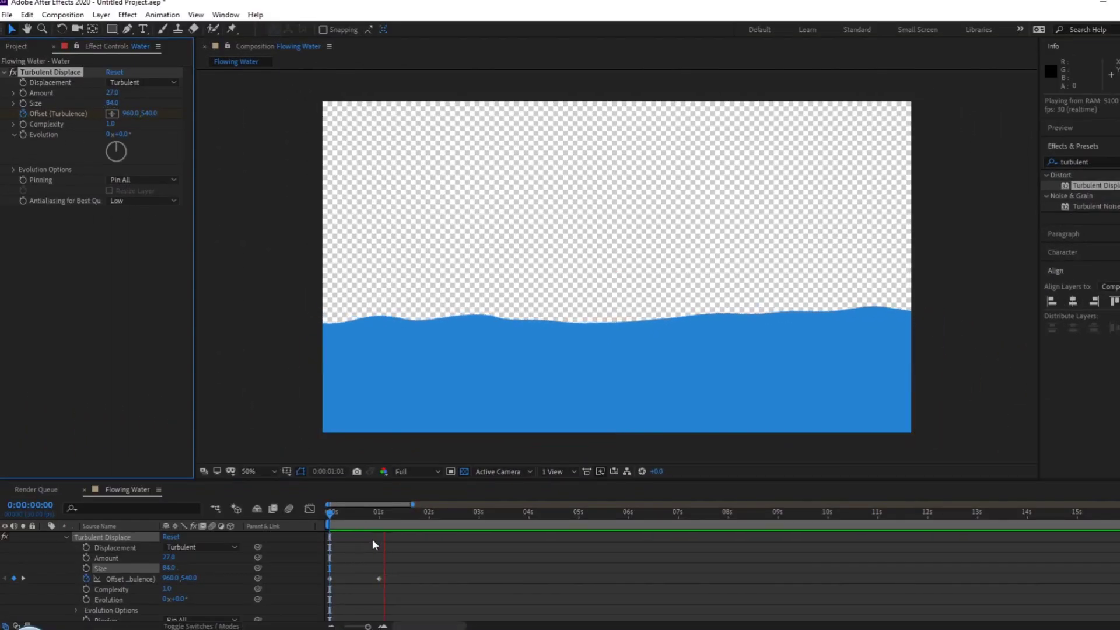
pyautogui.moveTo(400, 512); pyautogui.dragTo(379, 516)
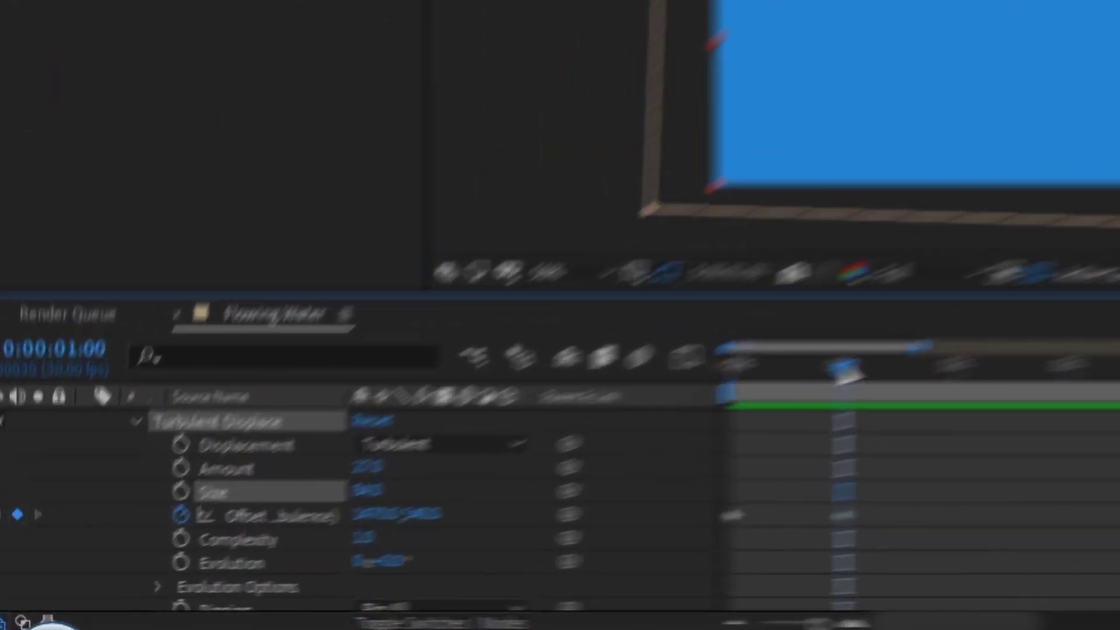
# Give Offset (Turbulence) a loopOut("continue") expression
pyautogui.press('alt')
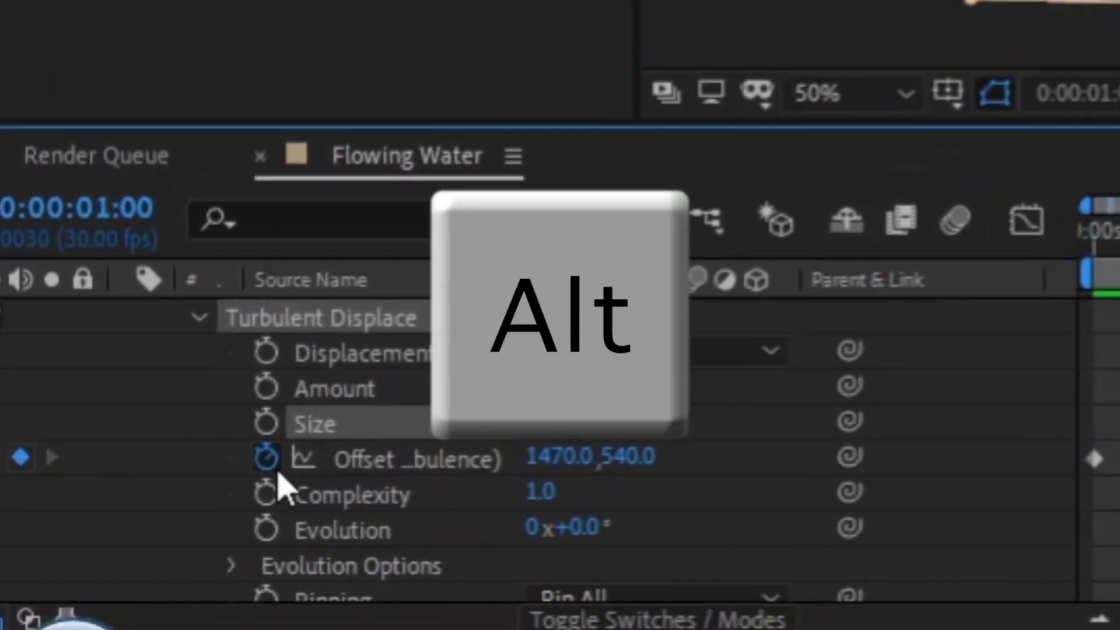
pyautogui.keyDown('alt'); pyautogui.click(270, 461); pyautogui.keyUp('alt')
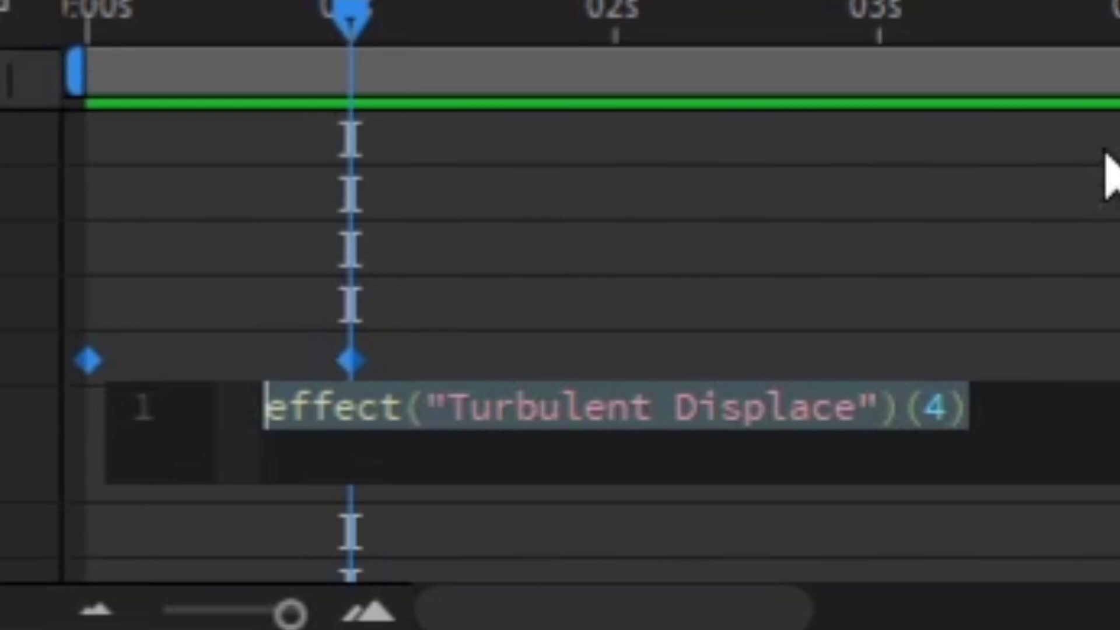
pyautogui.write('loopO')
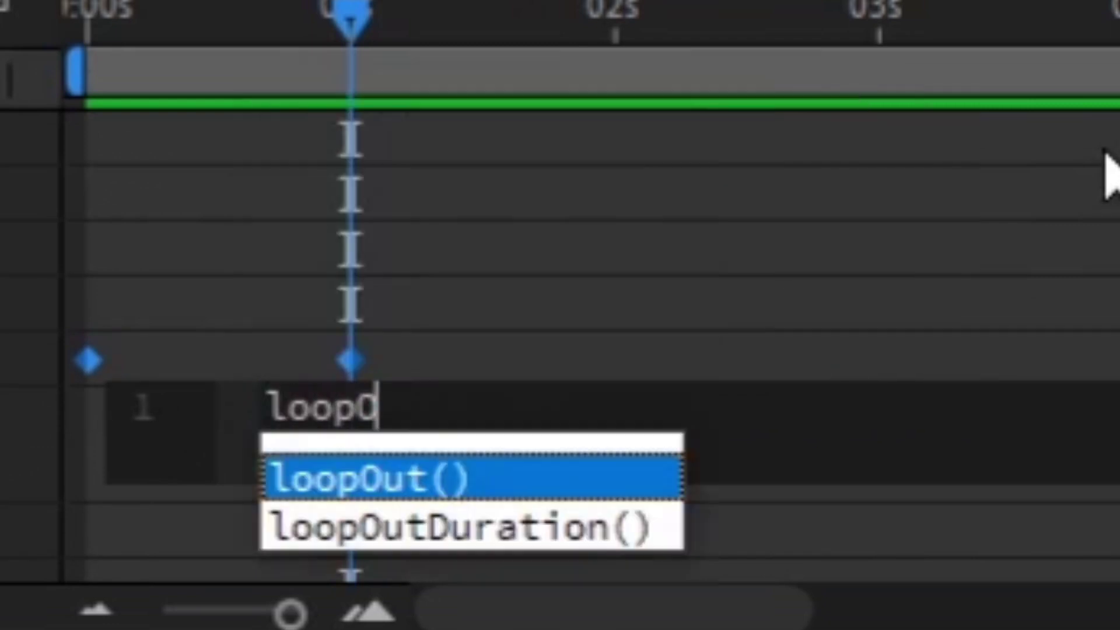
pyautogui.press('Return')
pyautogui.write('"continue')
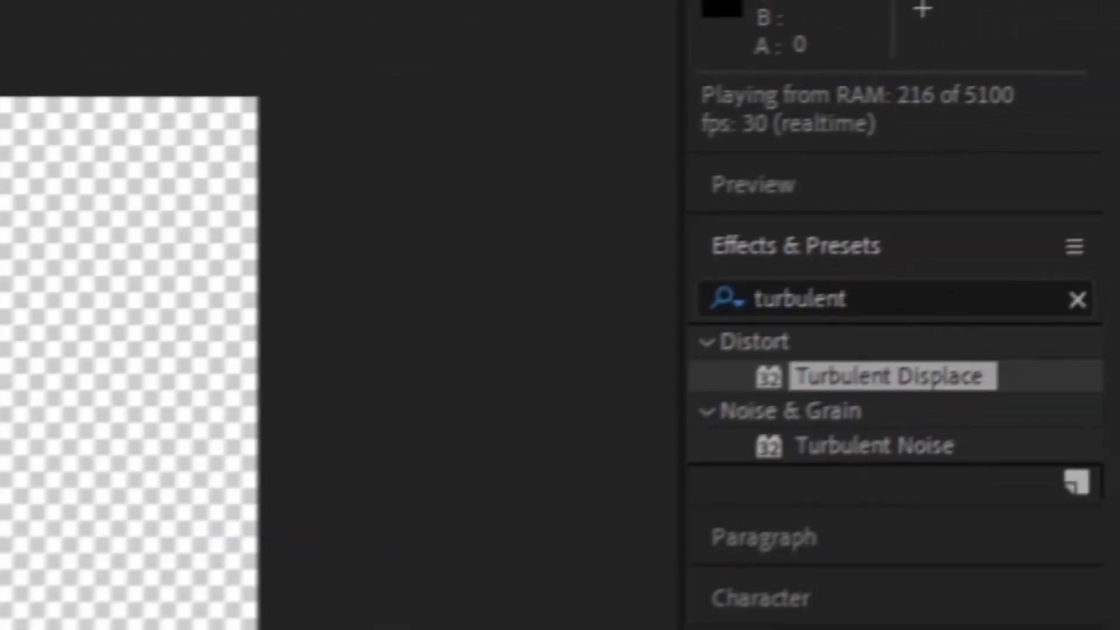
# Apply Gradient Ramp to the Water layer and set its start colour to light blue
pyautogui.click(880, 298)
pyautogui.write('gradien')
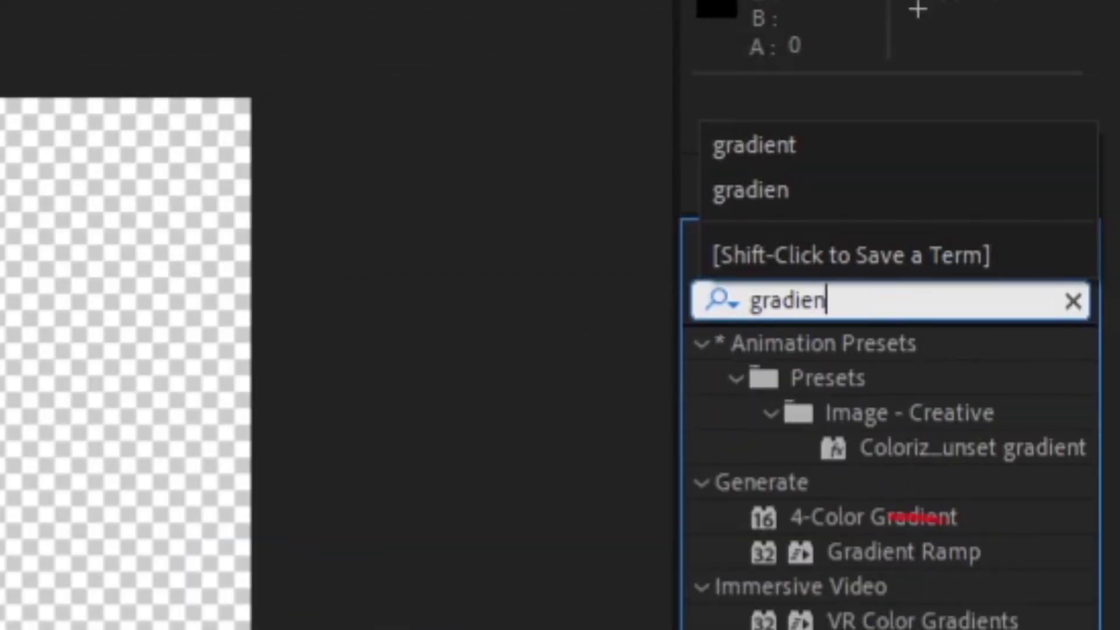
pyautogui.write('t')
pyautogui.moveTo(905, 551); pyautogui.dragTo(400, 309)
pyautogui.click(37, 186)
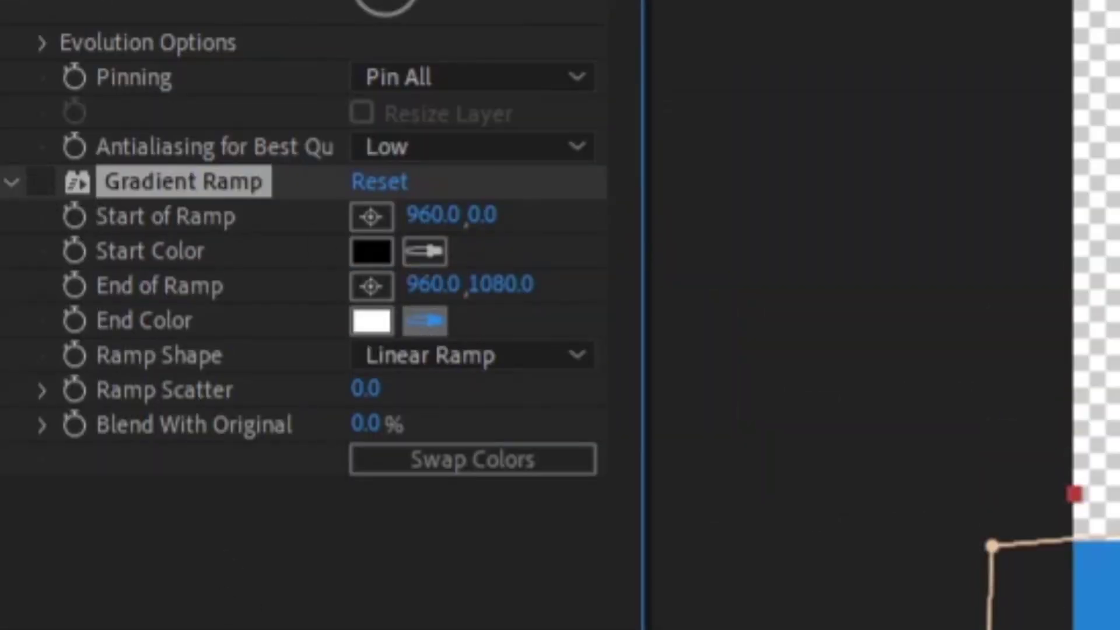
pyautogui.click(382, 262)
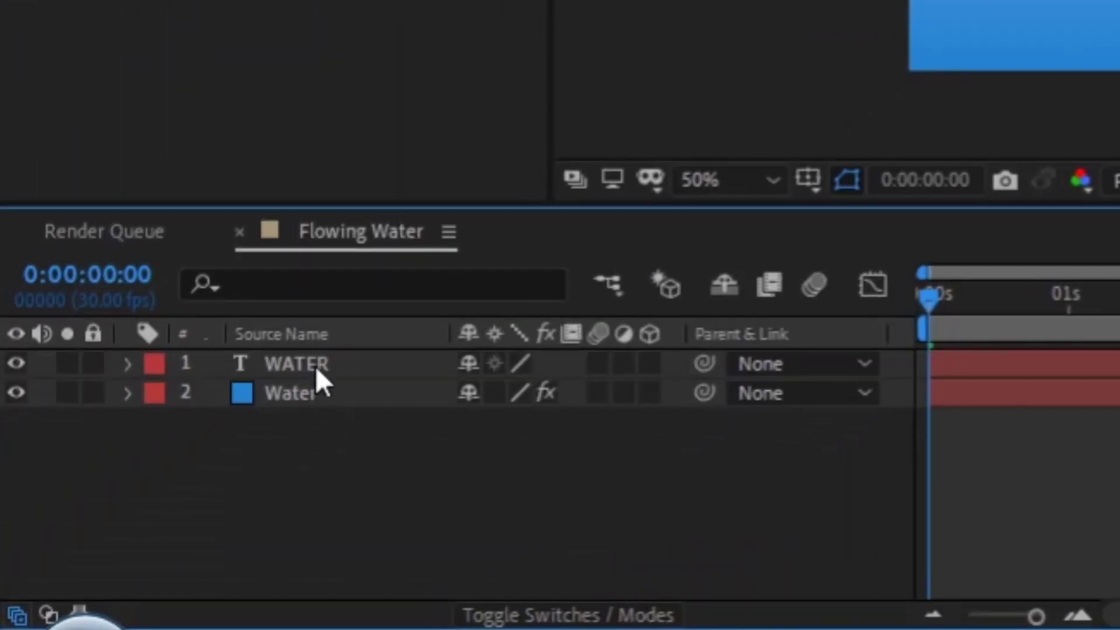
# Set the Water layer's track matte to Alpha Matte "WATER"
pyautogui.click(316, 367)
pyautogui.click(318, 397)
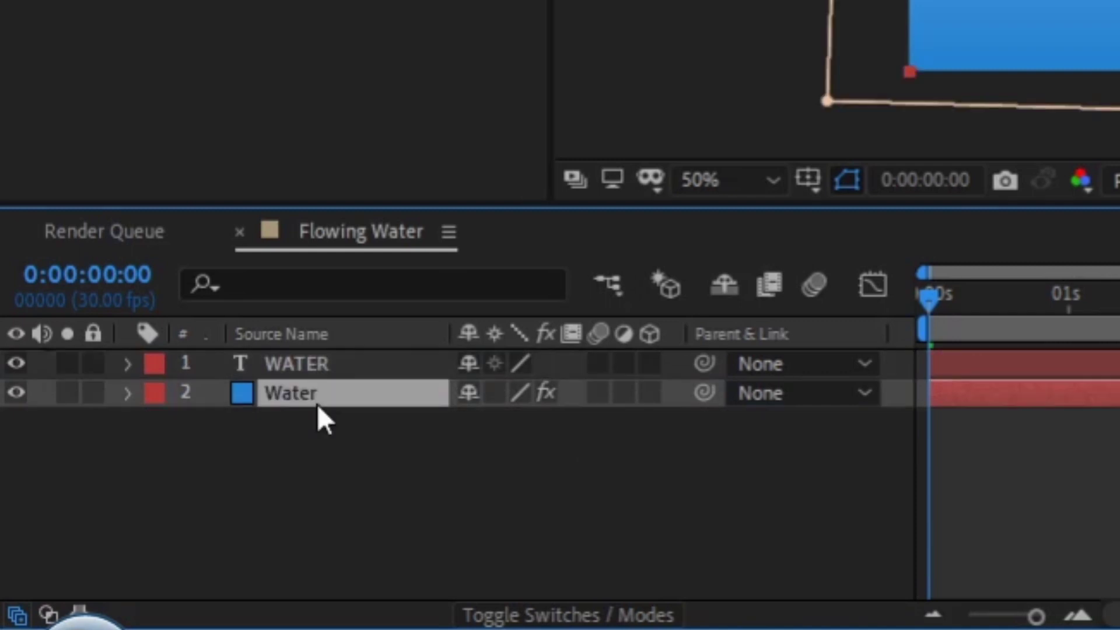
pyautogui.click(563, 616)
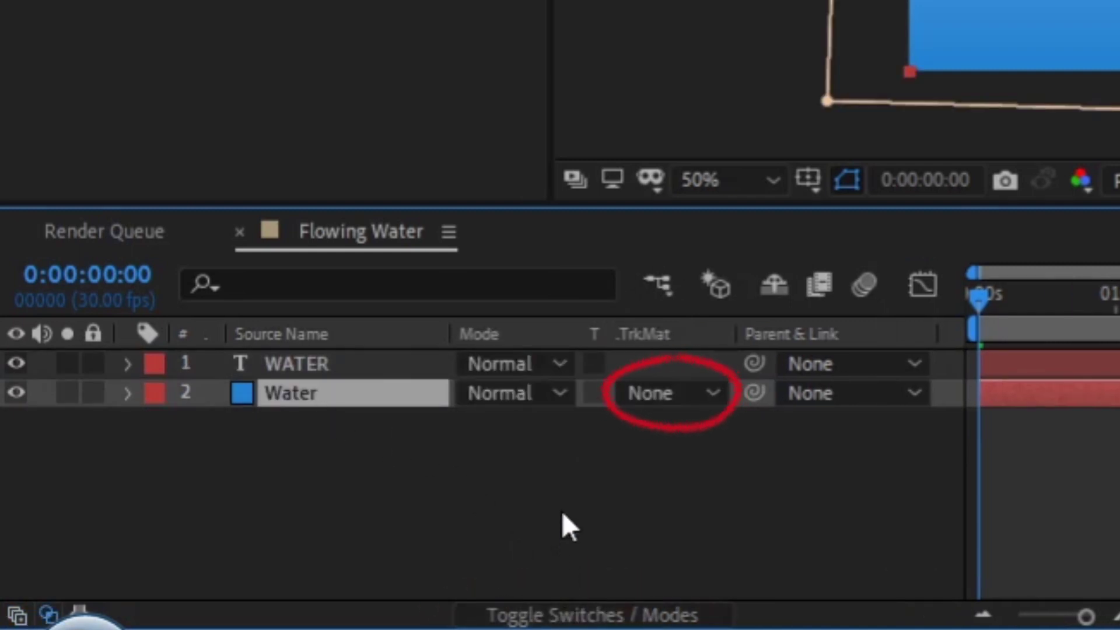
pyautogui.click(675, 408)
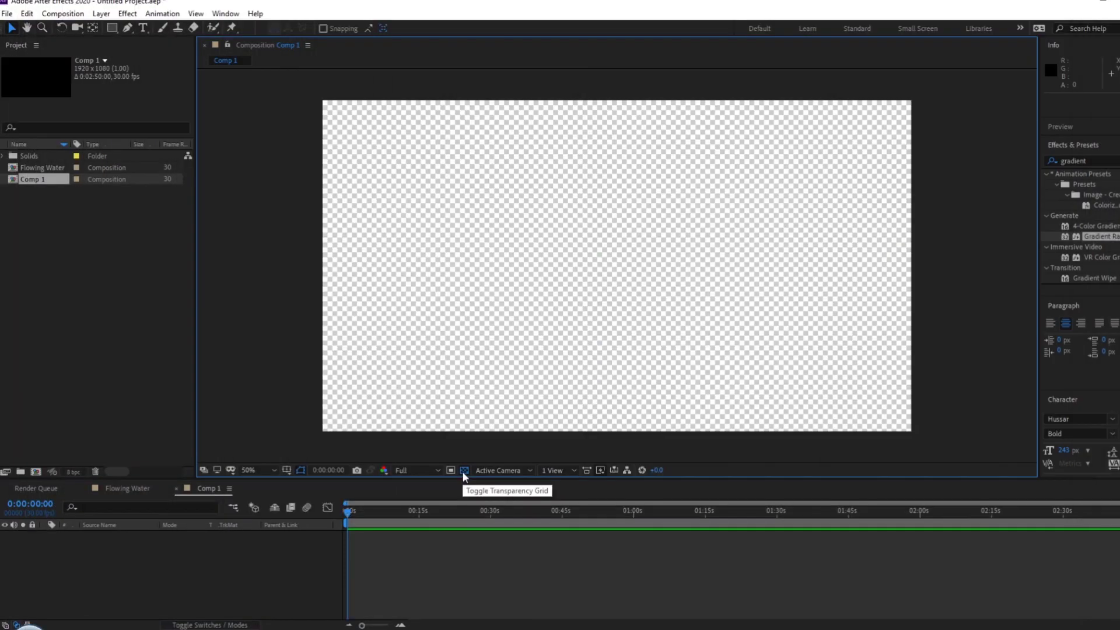
# Create a blue solid in Comp 1 and mask it into a symmetric teardrop shape
pyautogui.hotkey('ctrl', 'y')
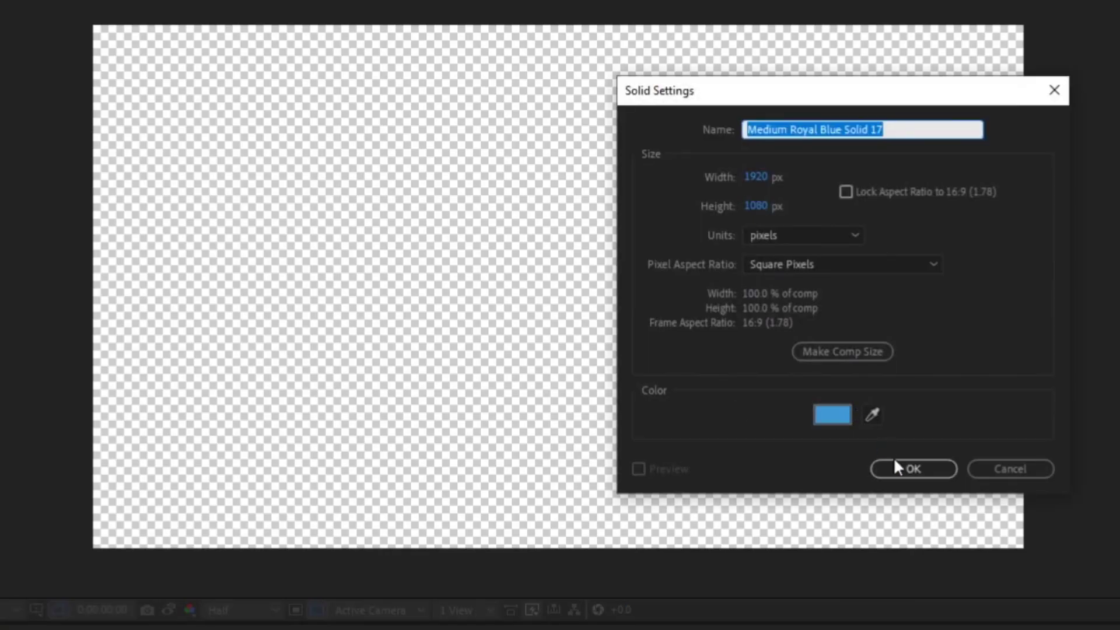
pyautogui.click(834, 380)
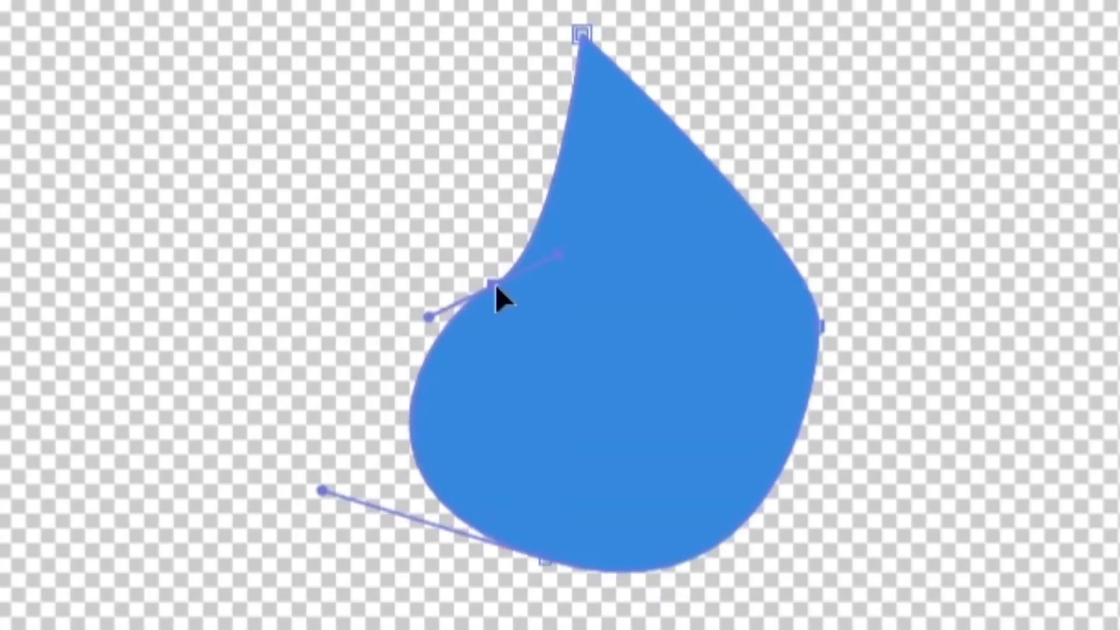
pyautogui.click(805, 344)
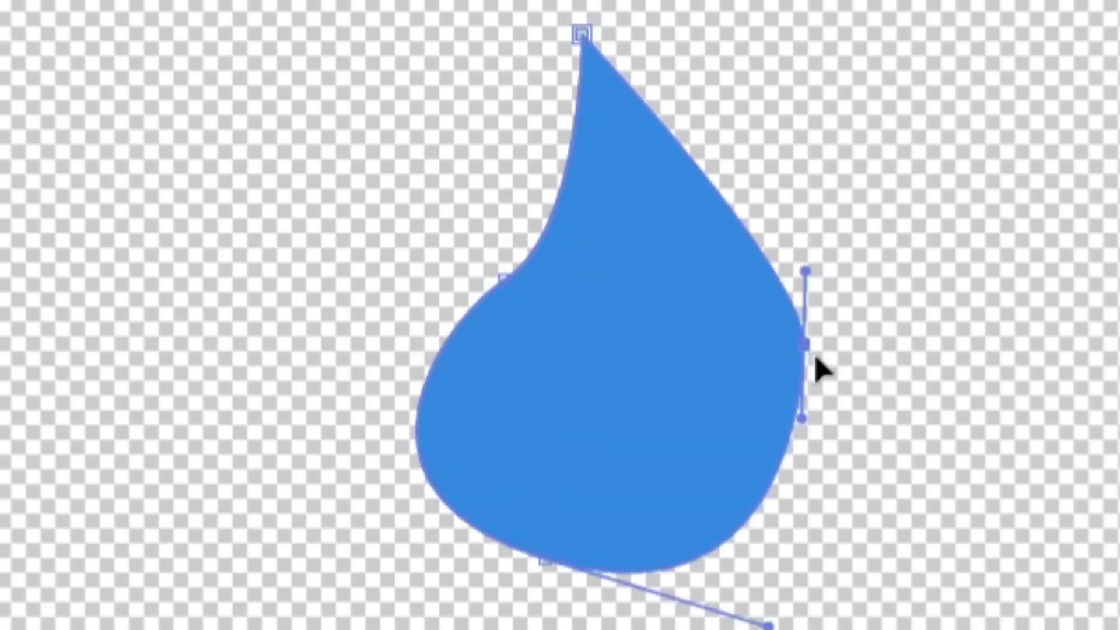
pyautogui.moveTo(769, 625); pyautogui.dragTo(795, 560)
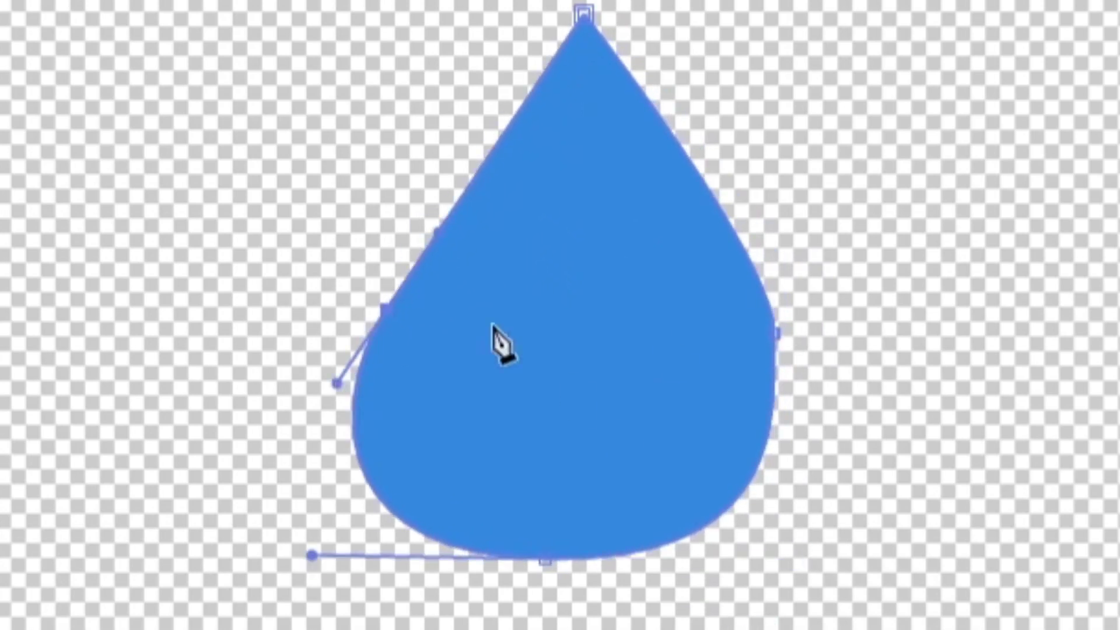
pyautogui.press('F2')
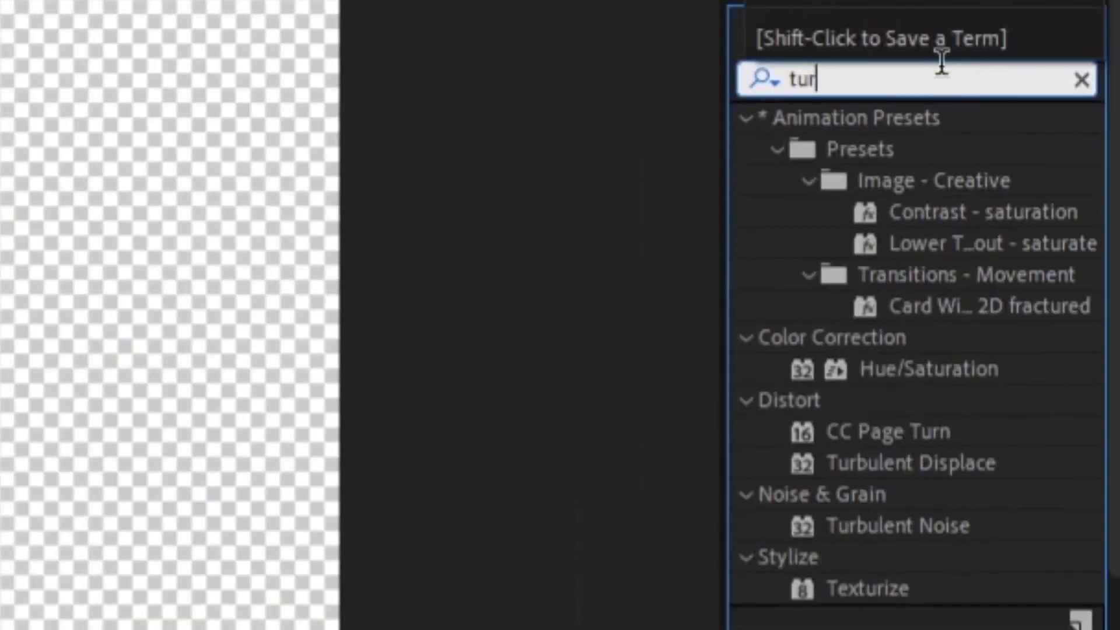
# Apply Turbulent Displace to the drop, keyframe its offset with a shifted Y, and add loopOut("continue")
pyautogui.write('bu')
pyautogui.moveTo(904, 148); pyautogui.dragTo(880, 147)
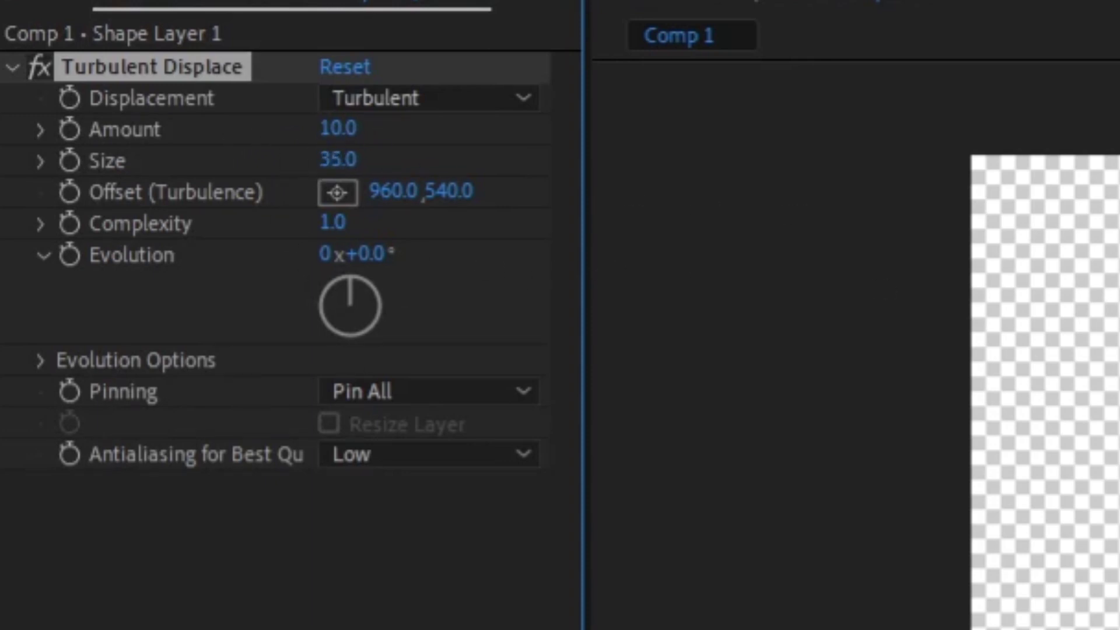
pyautogui.click(100, 186)
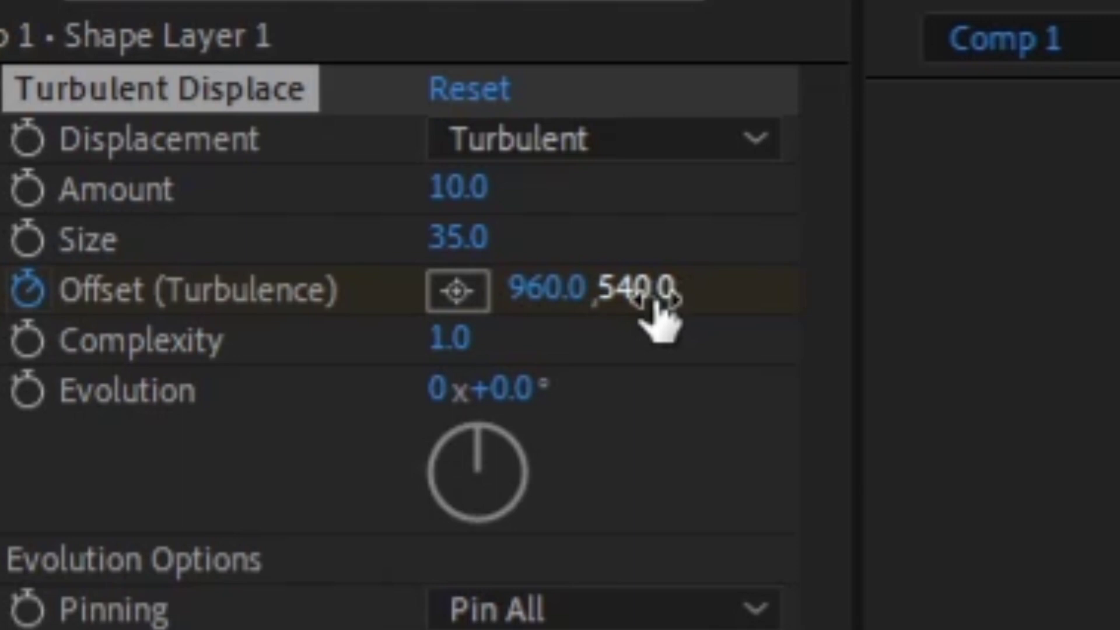
pyautogui.moveTo(655, 298); pyautogui.dragTo(600, 291)
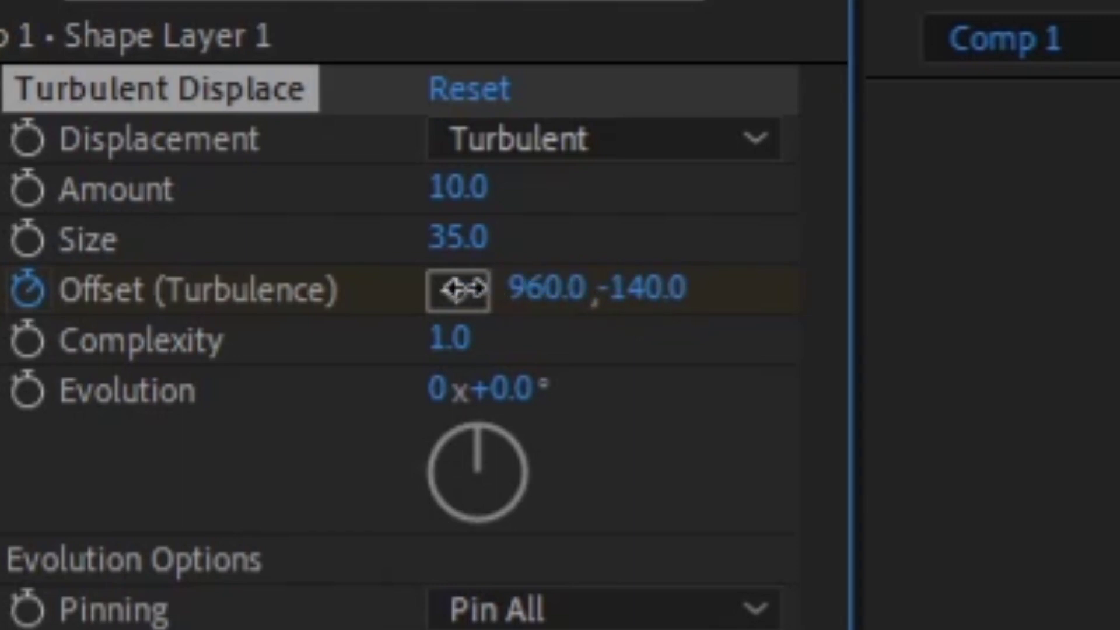
pyautogui.keyDown('alt'); pyautogui.click(27, 290); pyautogui.keyUp('alt')
pyautogui.write('loopOut("continue')
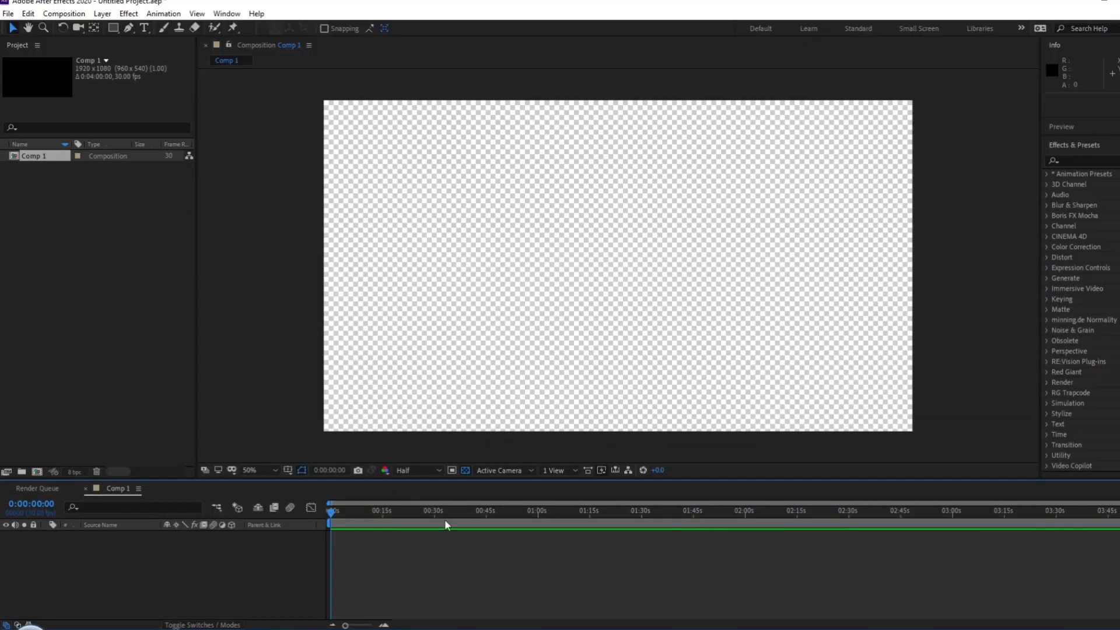
# Set the viewer resolution to Full and add a new adjustment layer to Comp 1
pyautogui.click(424, 470)
pyautogui.click(411, 517)
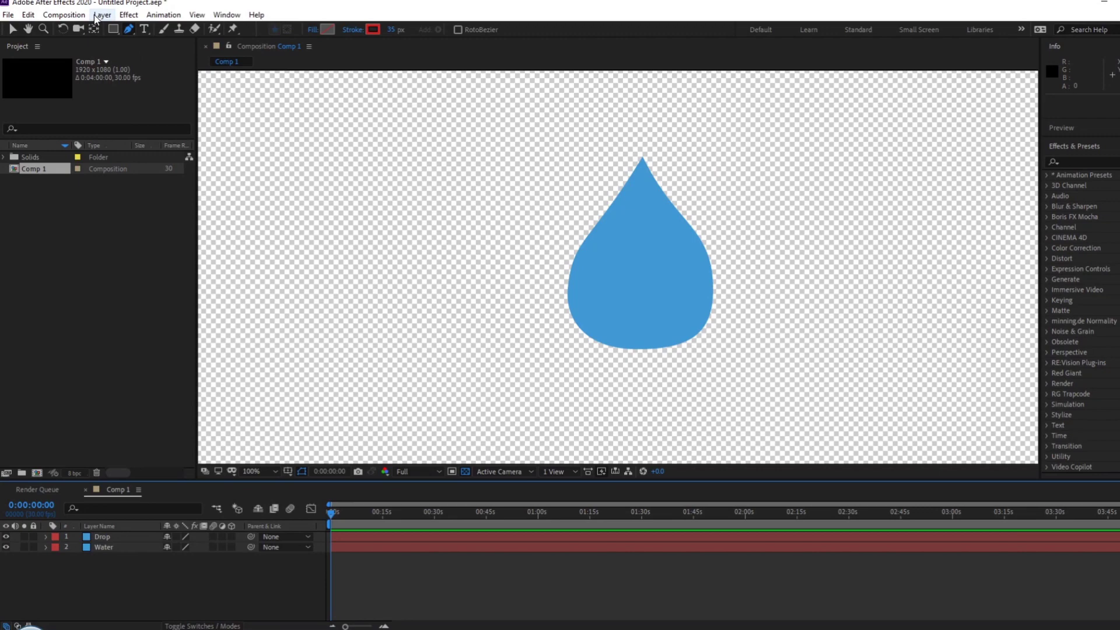
pyautogui.click(100, 15)
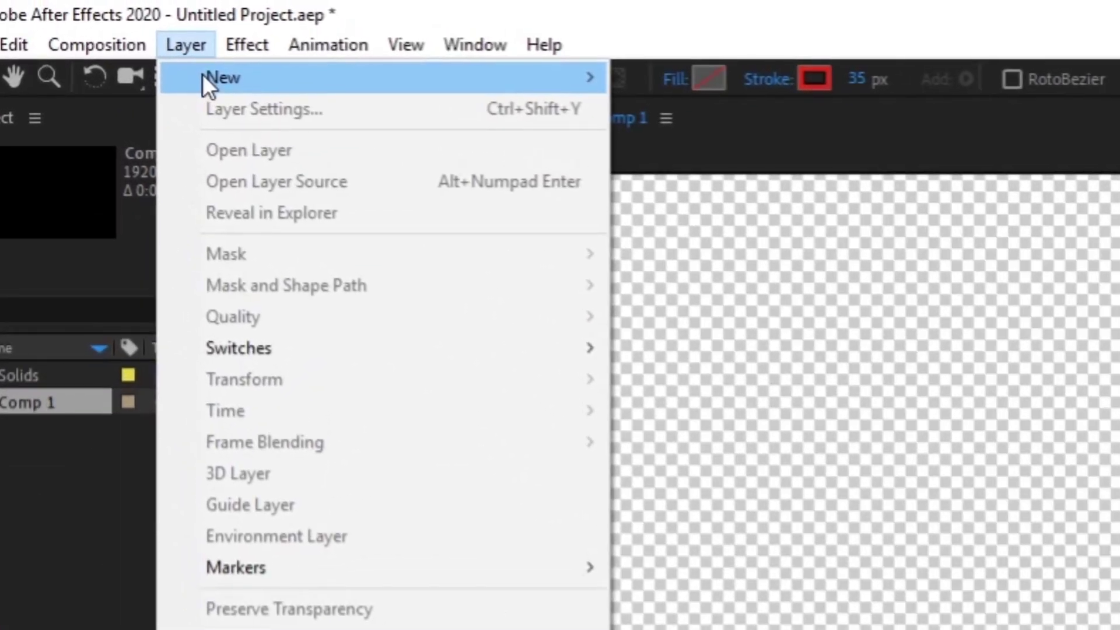
pyautogui.moveTo(112, 27)
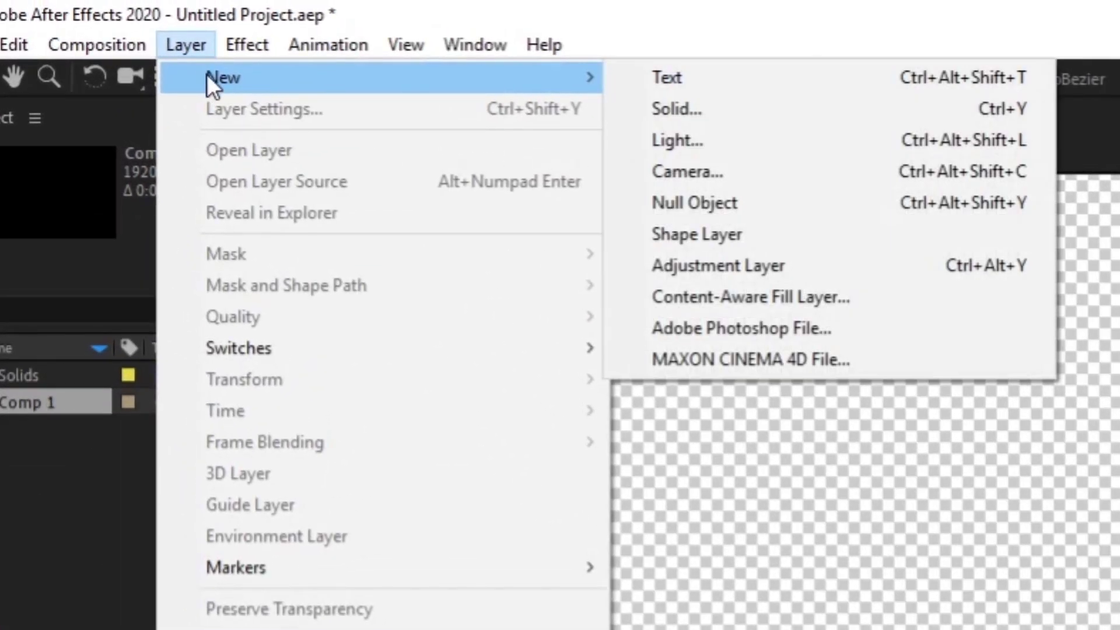
pyautogui.click(837, 268)
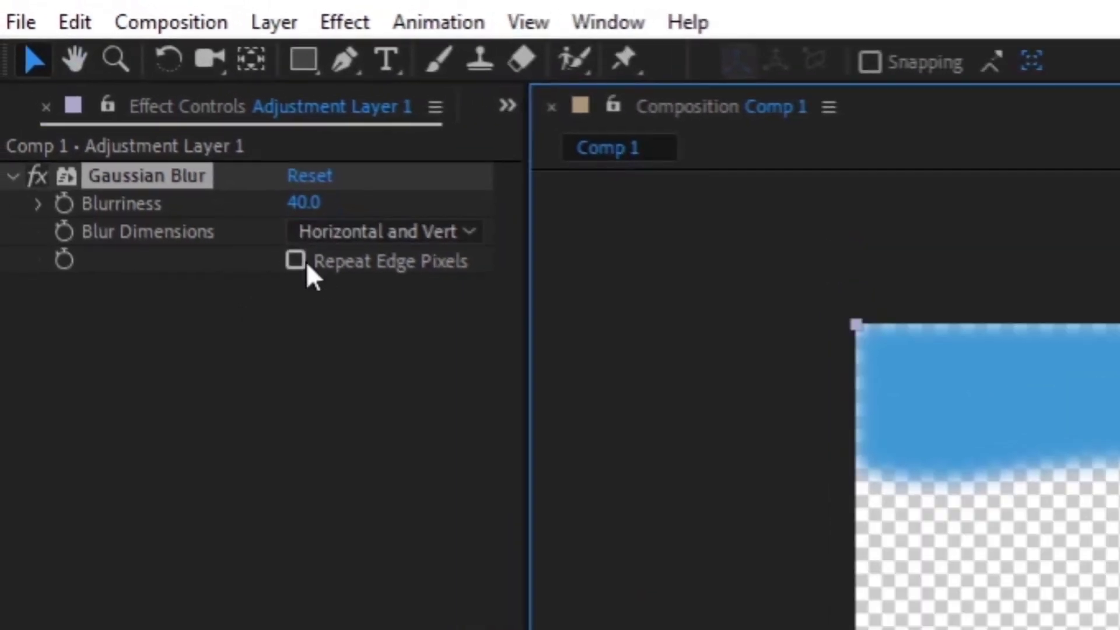
# Turn on Repeat Edge Pixels for the blur and add Simple Choker at Choke Matte 18.50
pyautogui.click(295, 260)
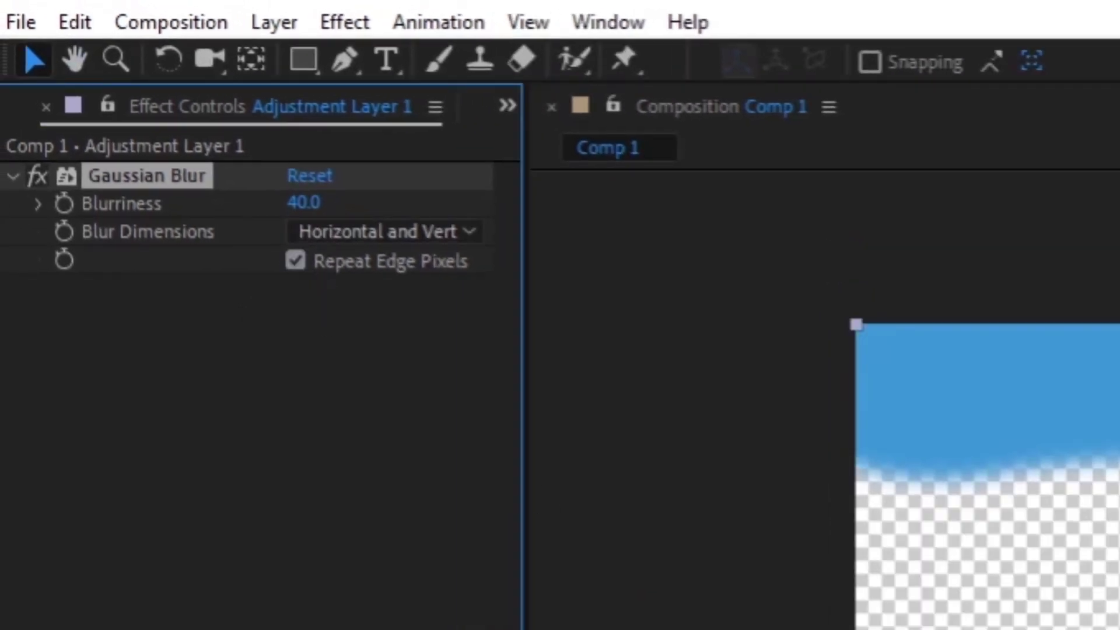
pyautogui.click(788, 250)
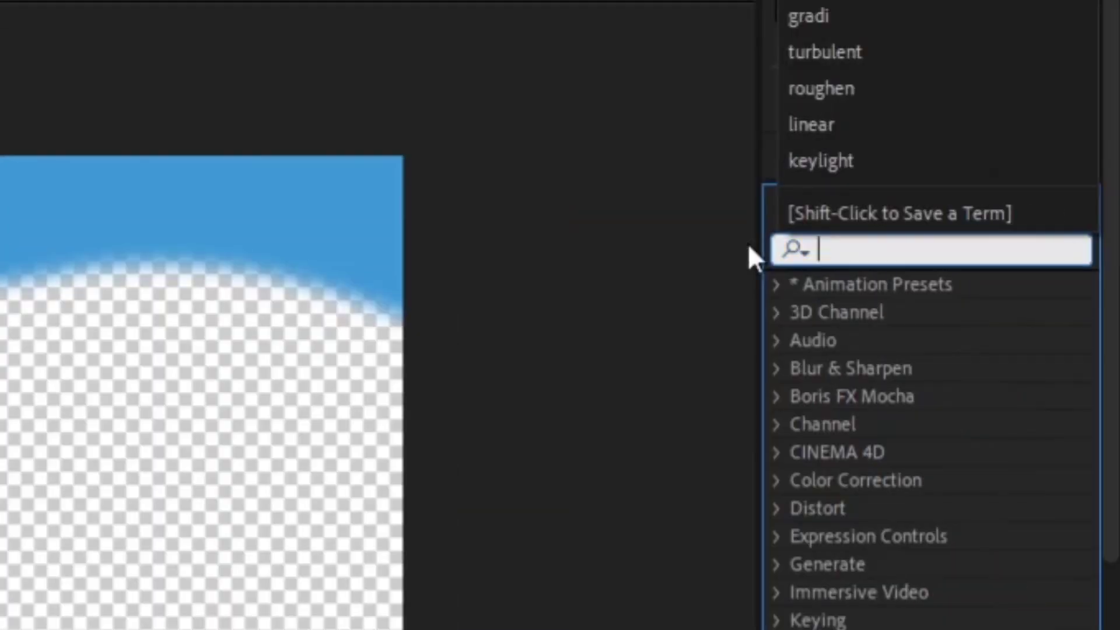
pyautogui.write('simple chok')
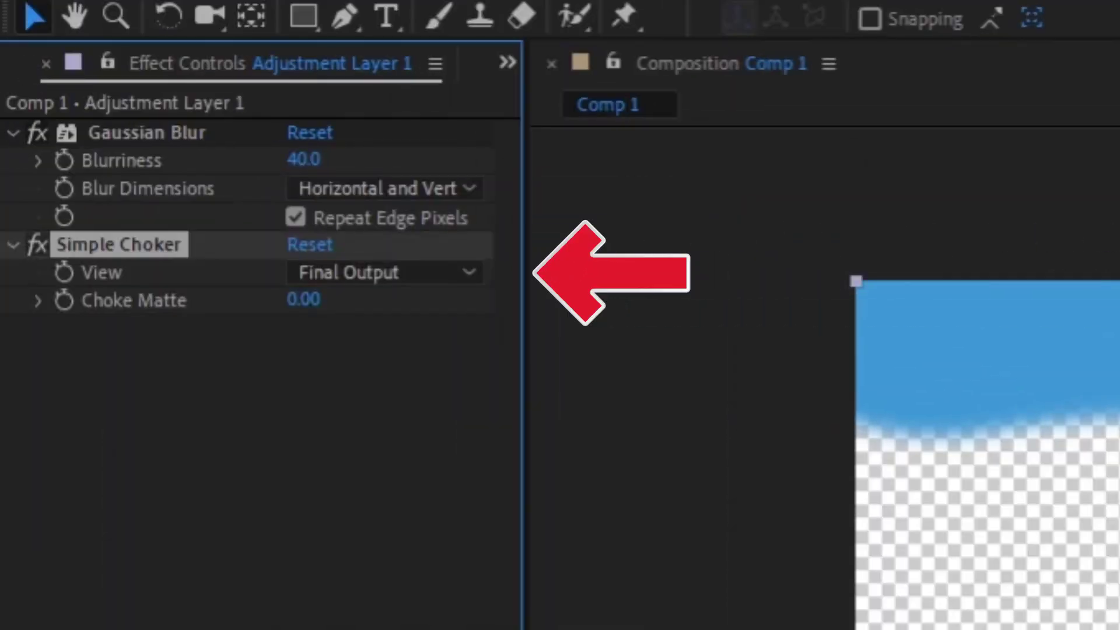
pyautogui.moveTo(304, 300); pyautogui.dragTo(505, 316)
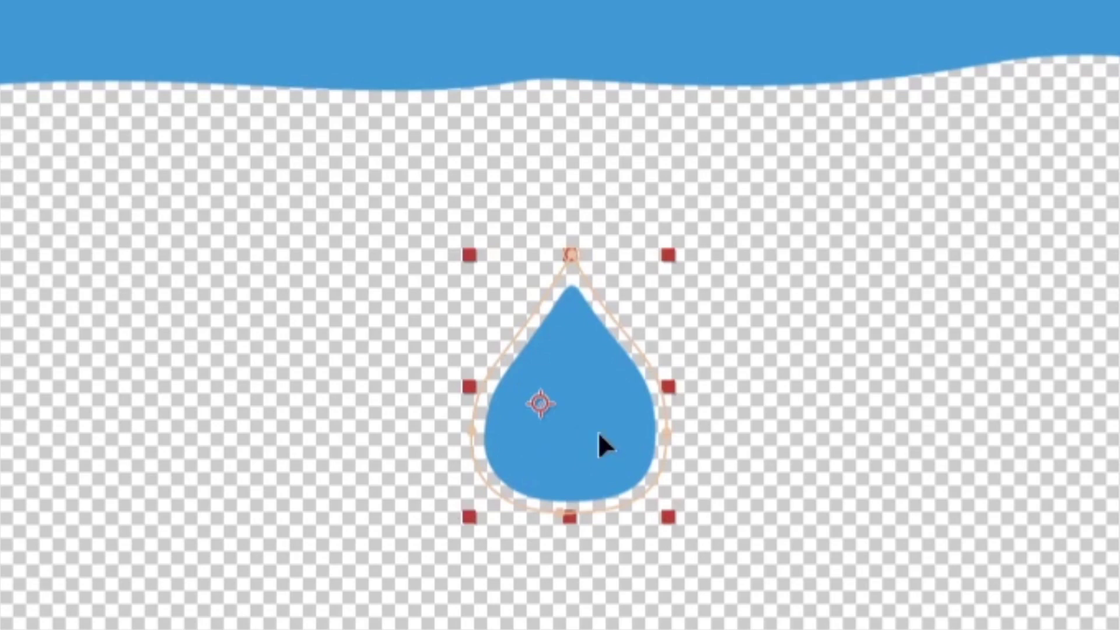
# Drag the drop up into the water pool and expand the Drop layer's Transform properties to reach its Position keyframes
pyautogui.moveTo(600, 445); pyautogui.dragTo(585, 236)
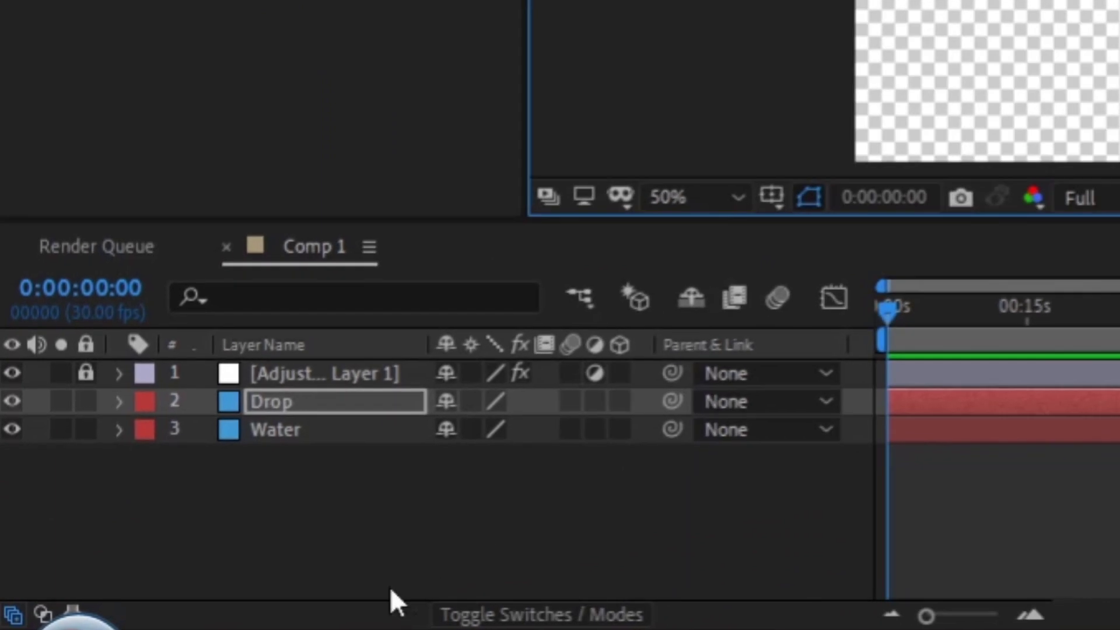
pyautogui.click(46, 546)
pyautogui.click(57, 566)
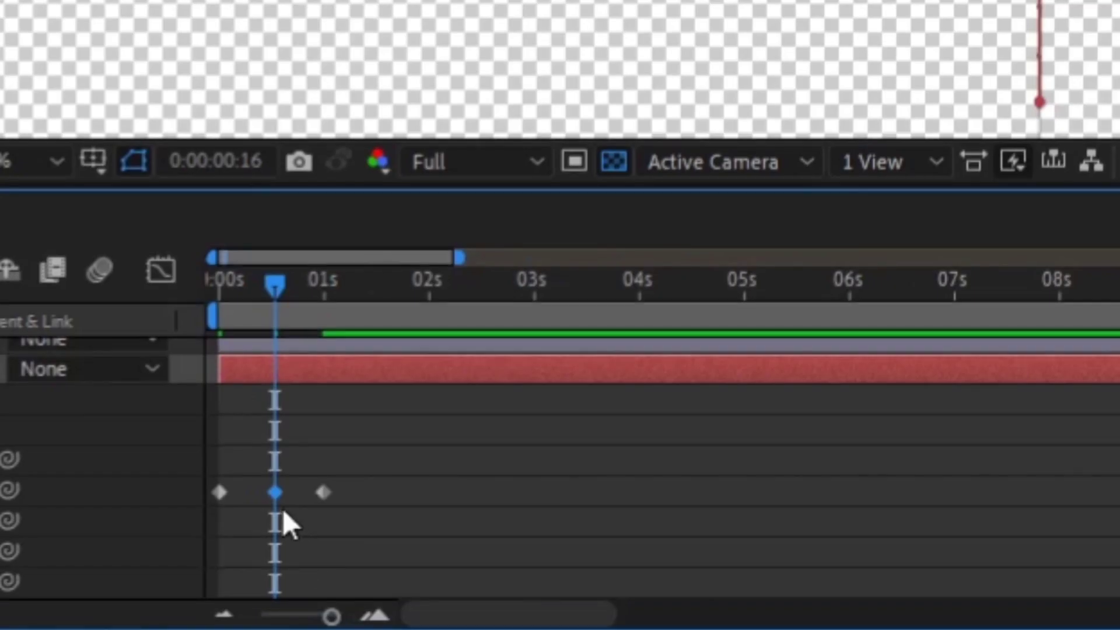
pyautogui.rightClick(275, 493)
# Give the middle Position keyframe Easy Ease Out, shift it earlier, and preview the drip
pyautogui.moveTo(342, 469)
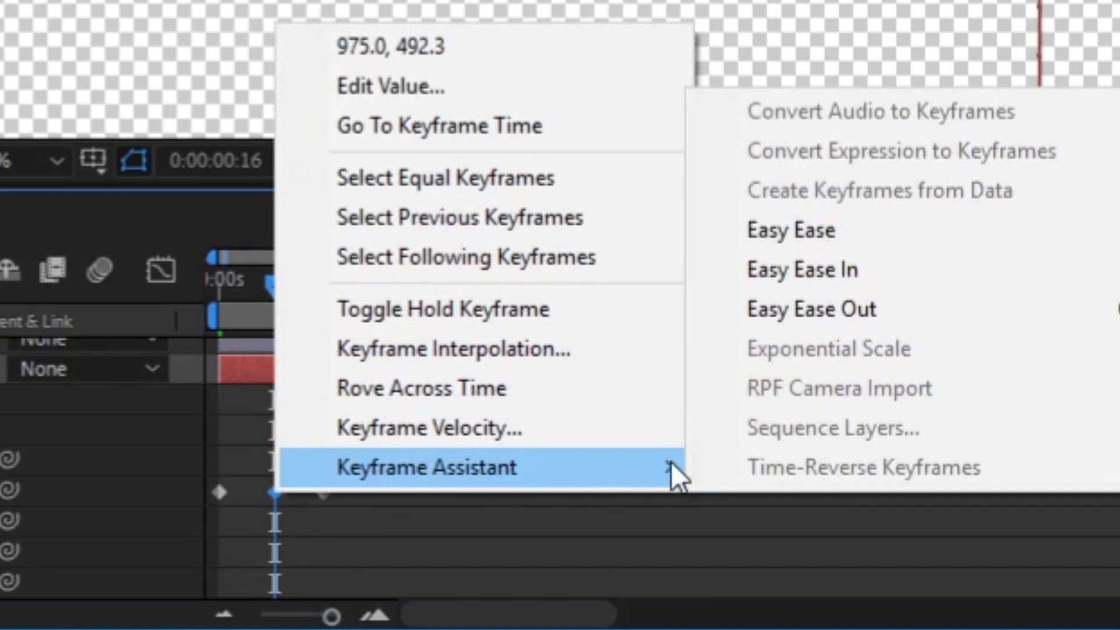
pyautogui.click(824, 320)
pyautogui.moveTo(275, 493); pyautogui.dragTo(253, 493)
pyautogui.press('space')
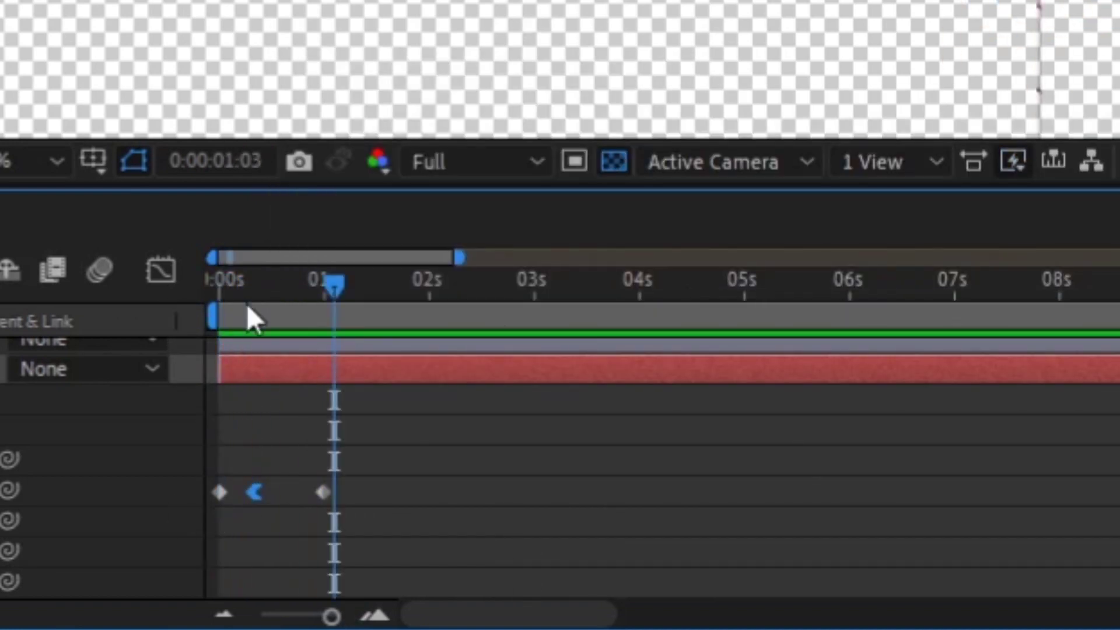